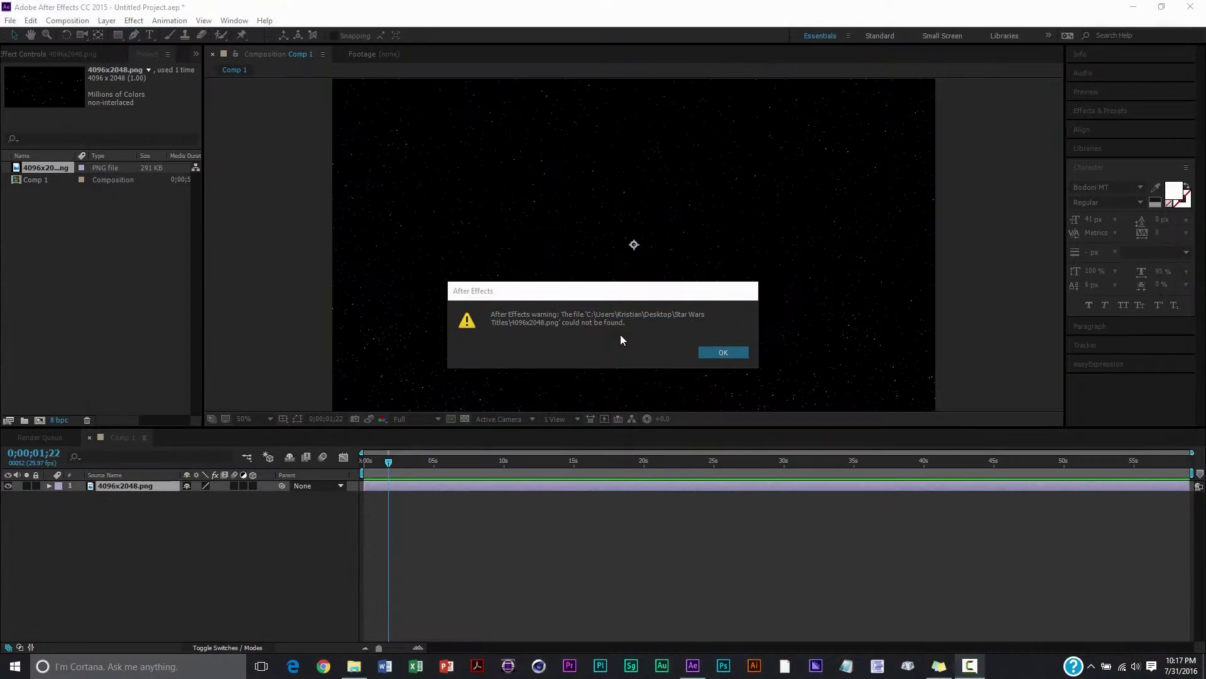
Step: Dismiss the missing-file warning so the missing PNG footage shows as colour bars in Comp 1
click(725, 353)
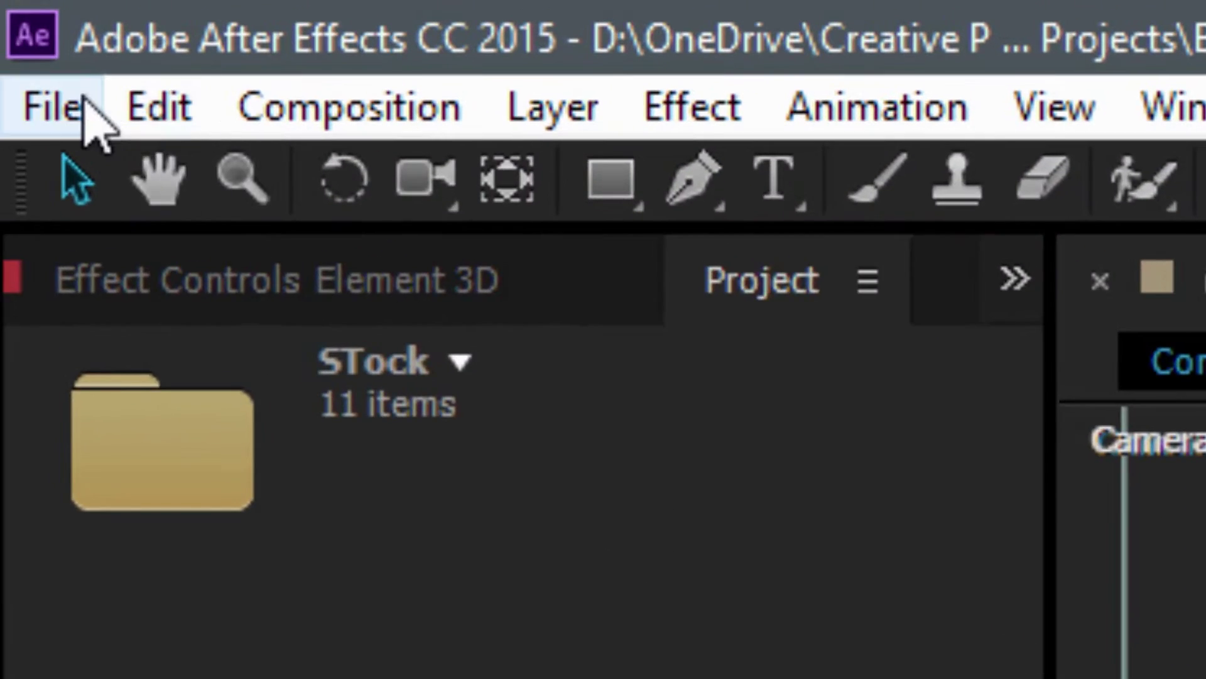
Step: Open the Dickies project from the OneDrive Creative Projects folder through the File menu
click(86, 104)
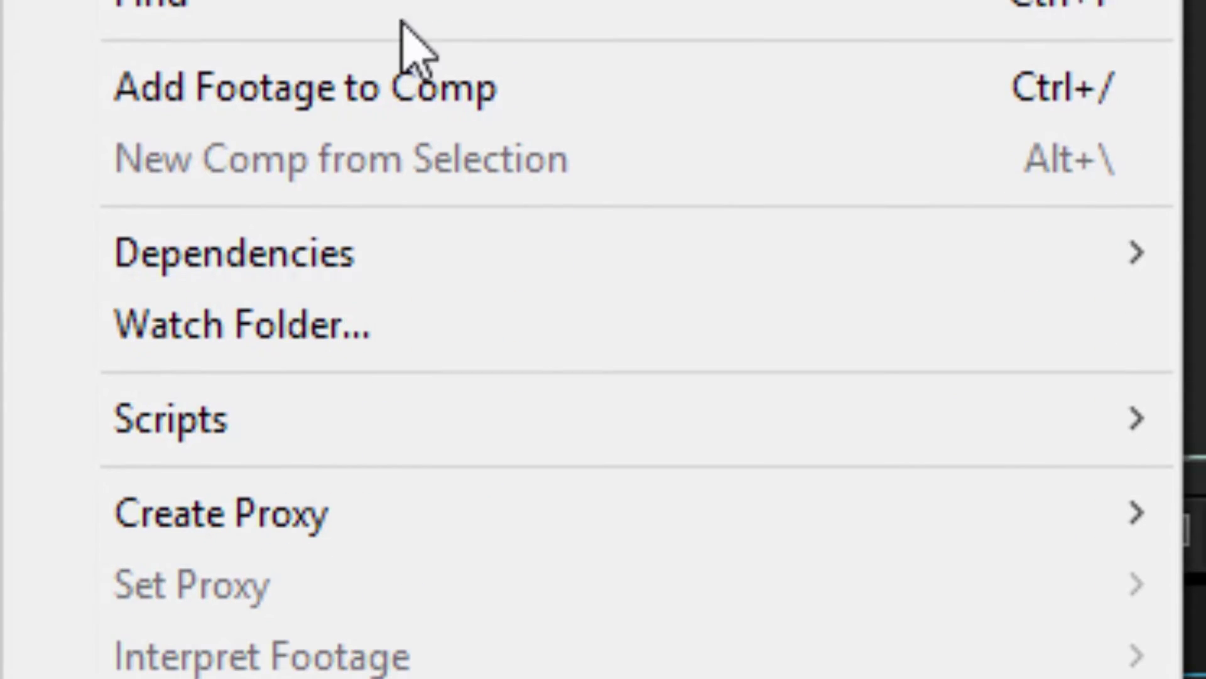
Step: Start Collect Files and save the project at the save-first prompt, collecting 24 files (579 MB)
mouse_move(450, 253)
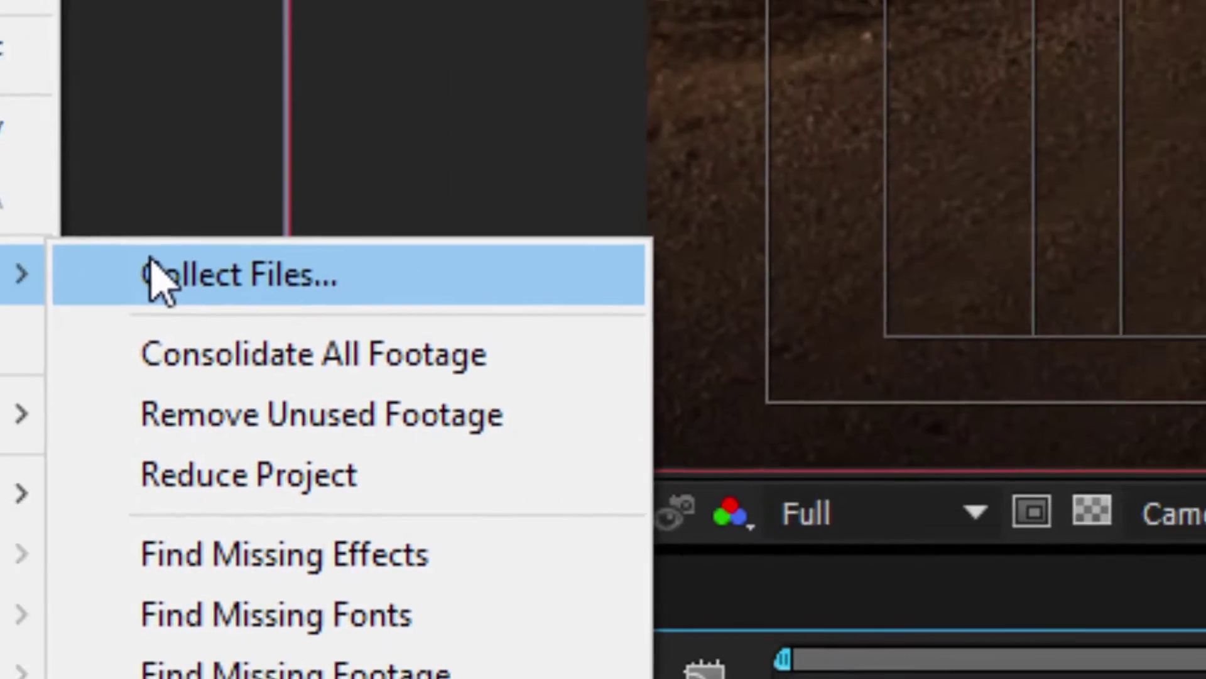
click(584, 225)
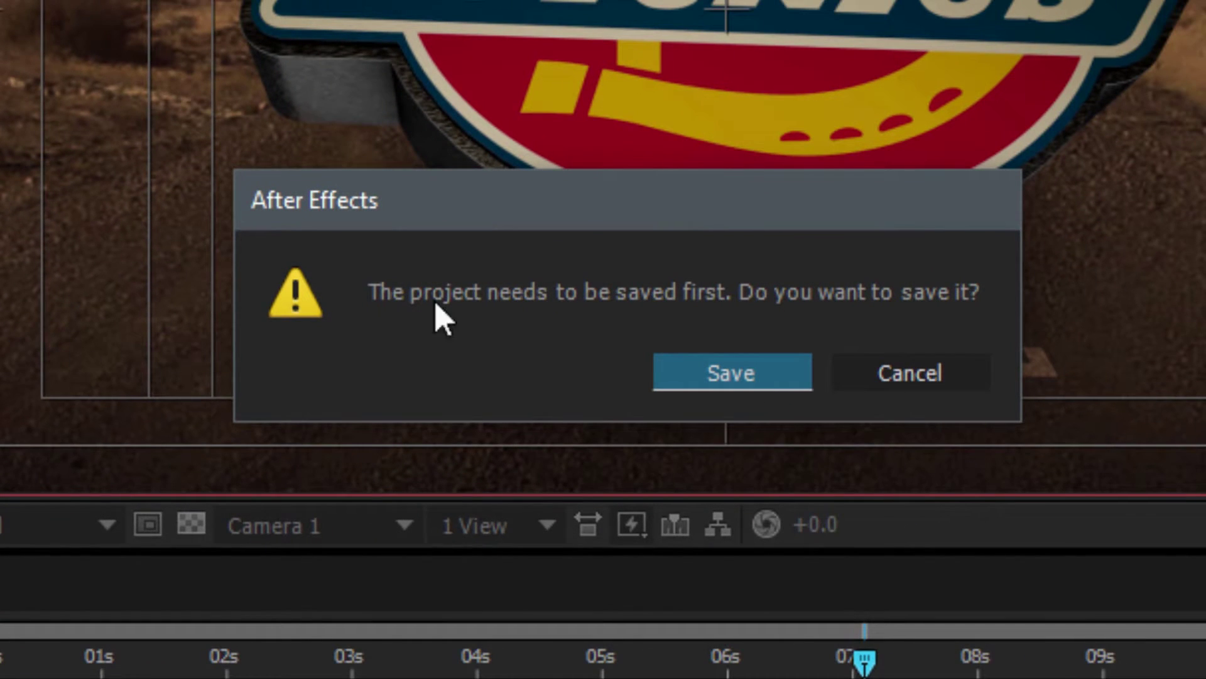
drag(437, 214, 413, 122)
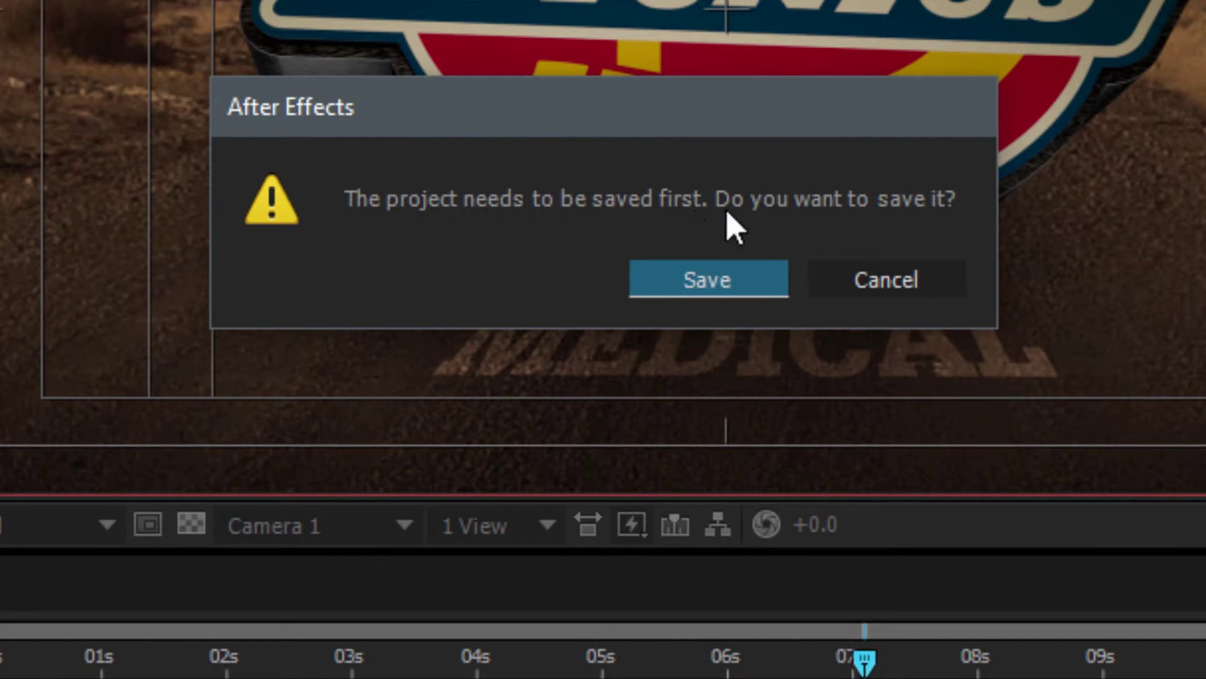
click(724, 279)
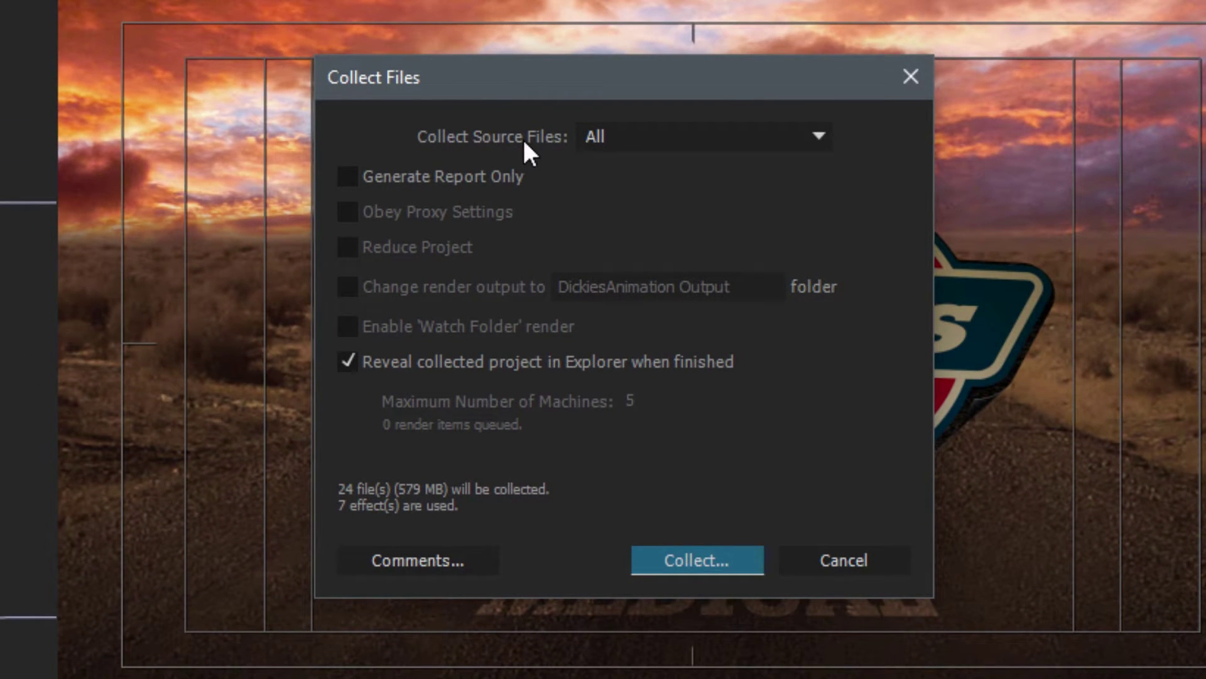
click(581, 143)
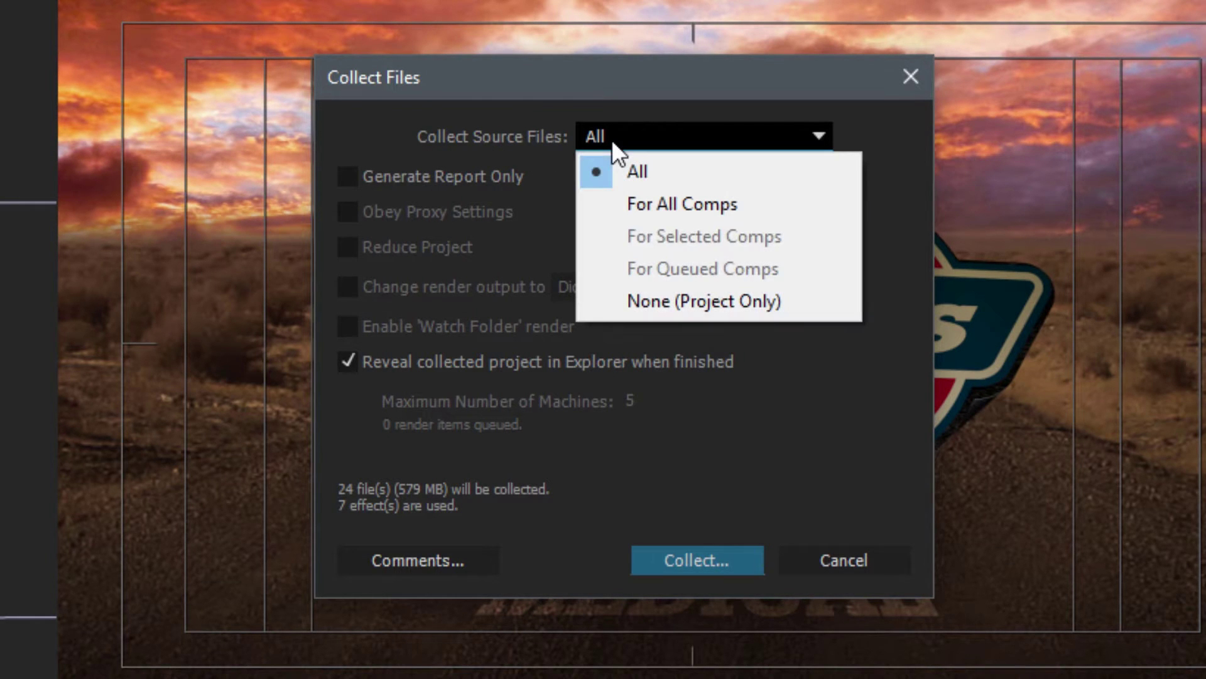
click(725, 181)
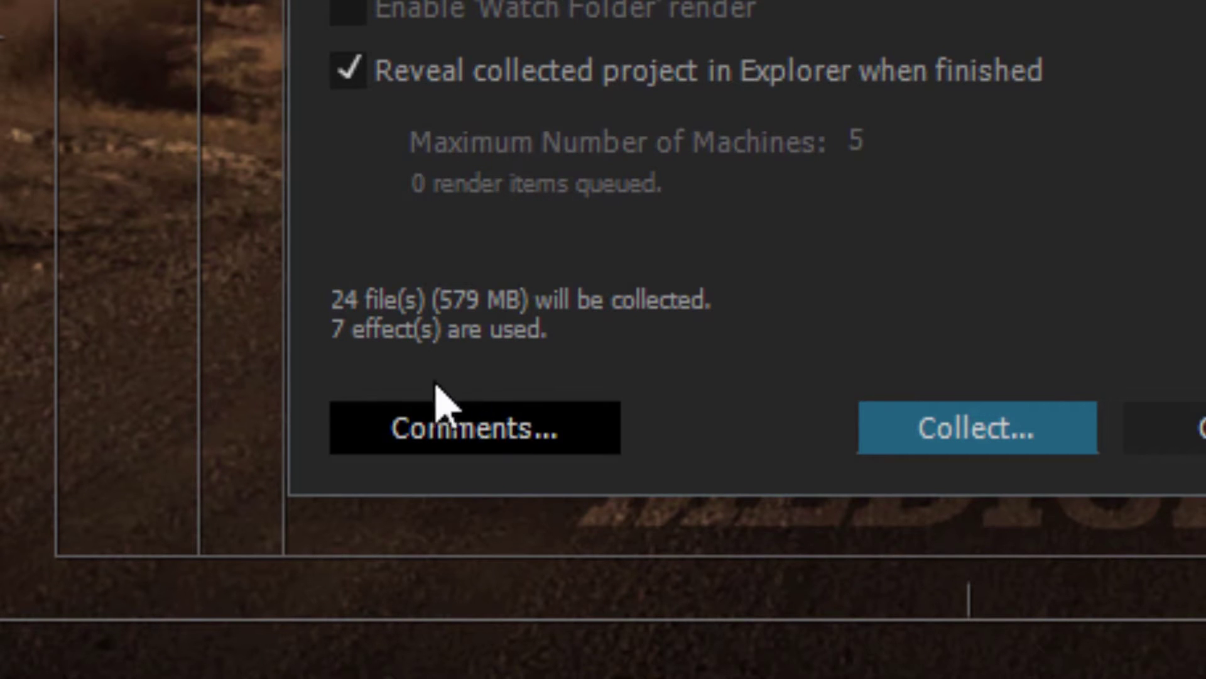
click(468, 433)
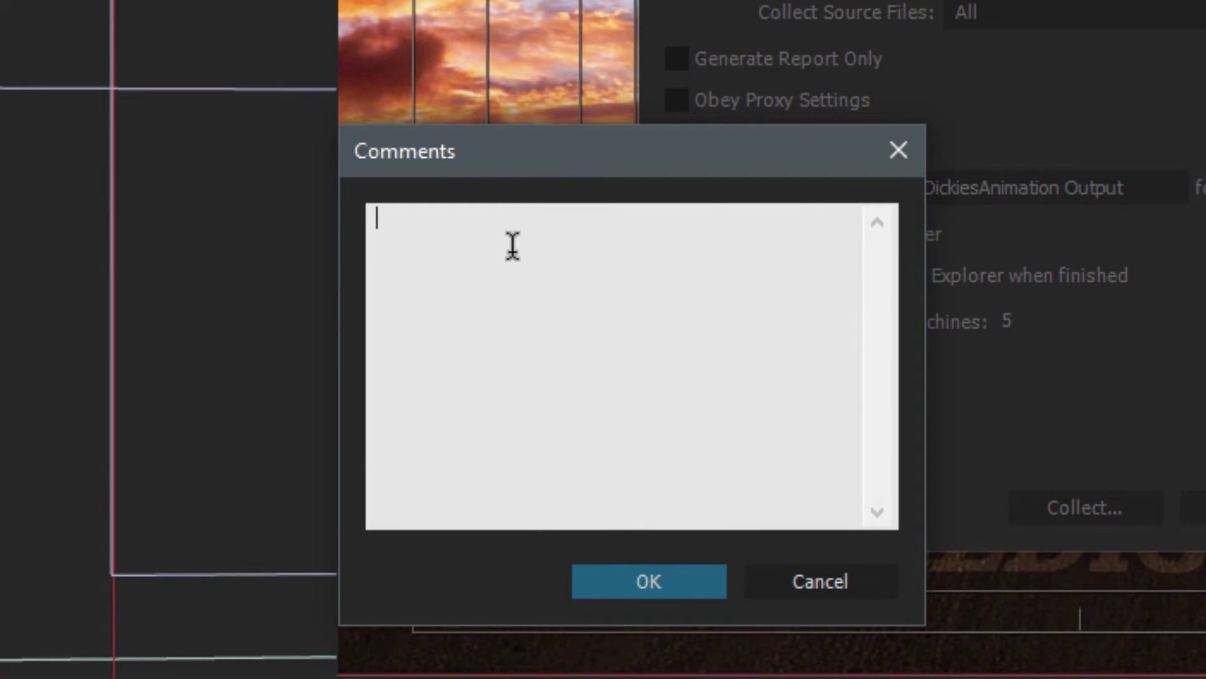
Step: Add the report comment 'This is a broken project.' and begin the collection
text(This is a )
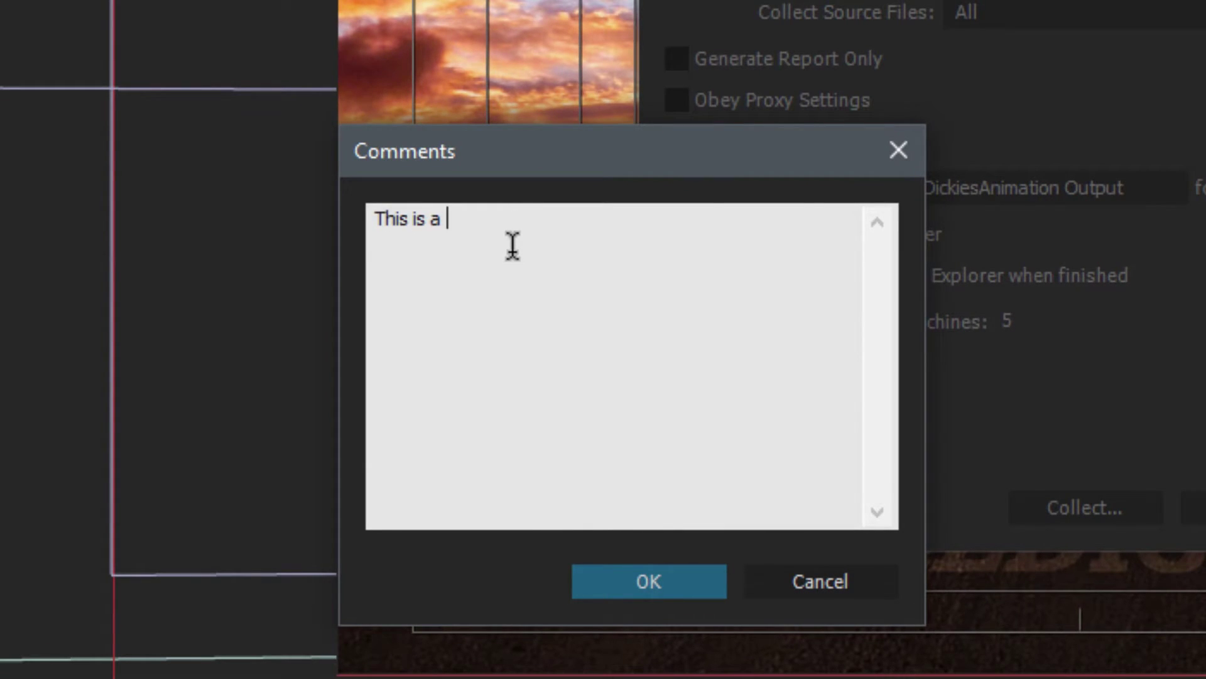
text(broken project.)
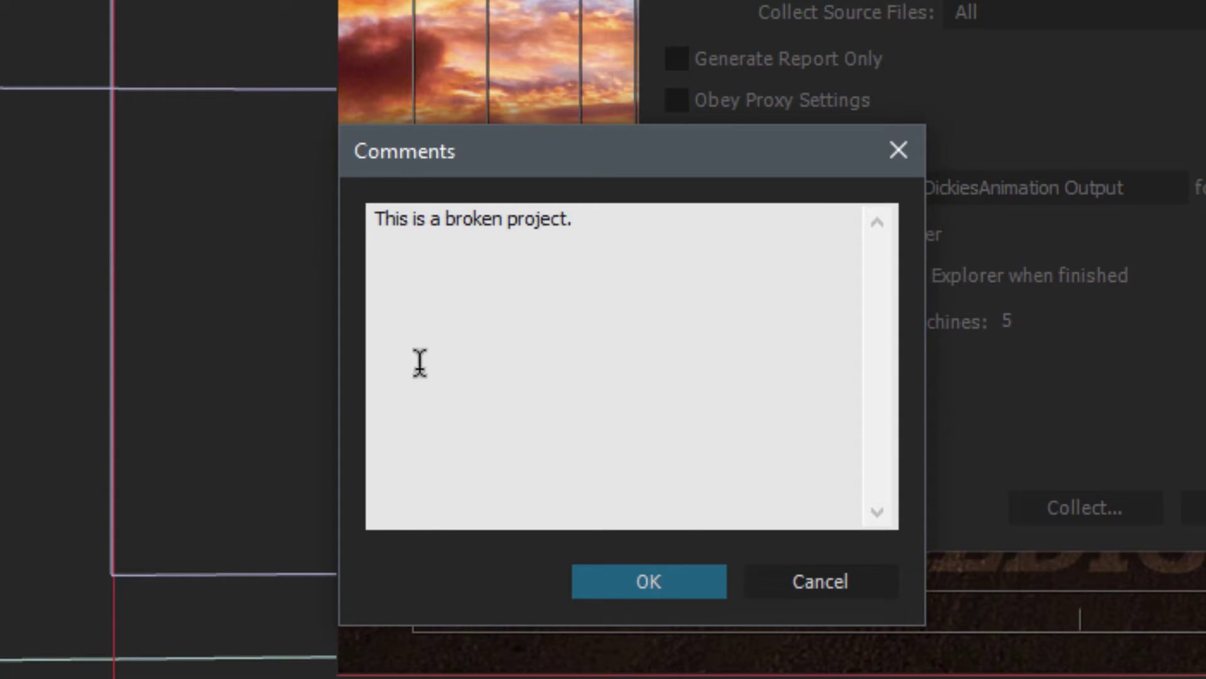
click(625, 568)
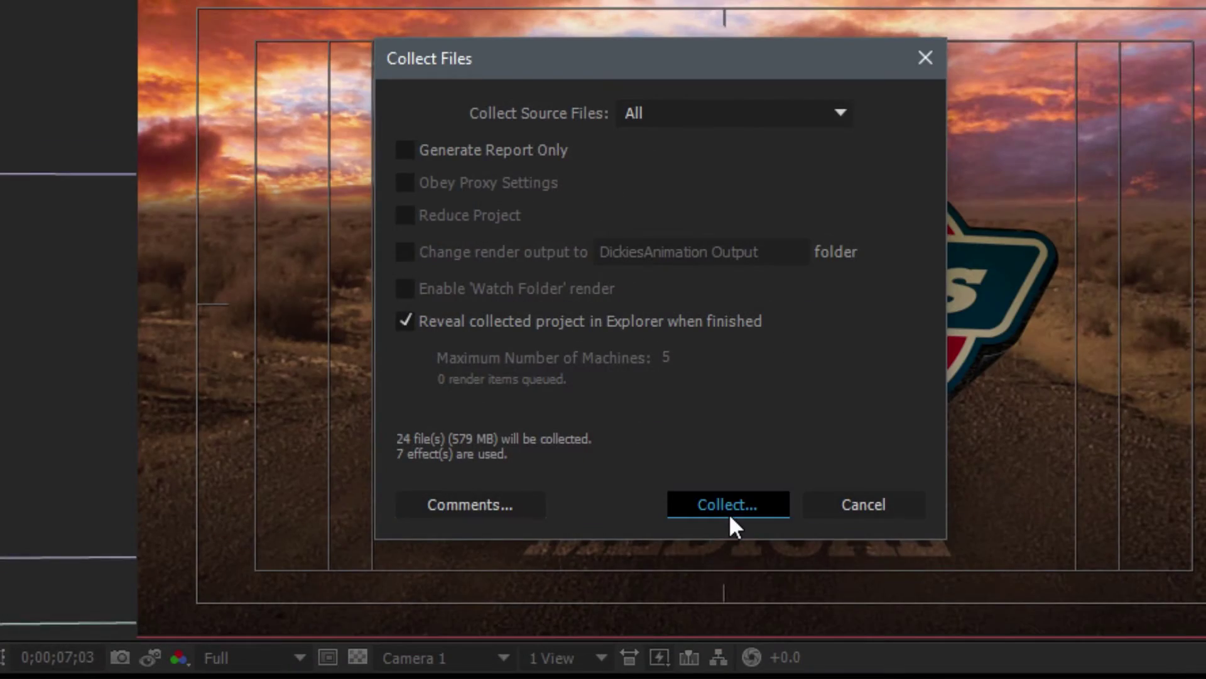
click(870, 513)
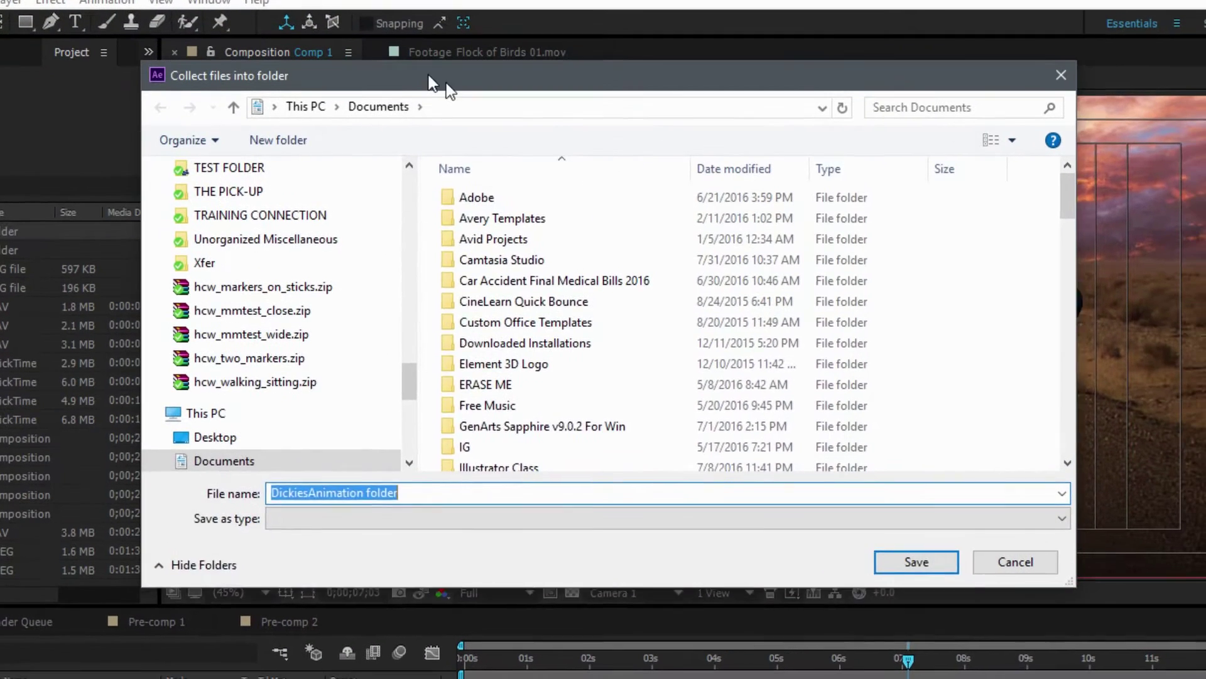
Step: Collect the project into a new 'Dickies Animation' folder on the Desktop
scroll(379, 314, up, 4)
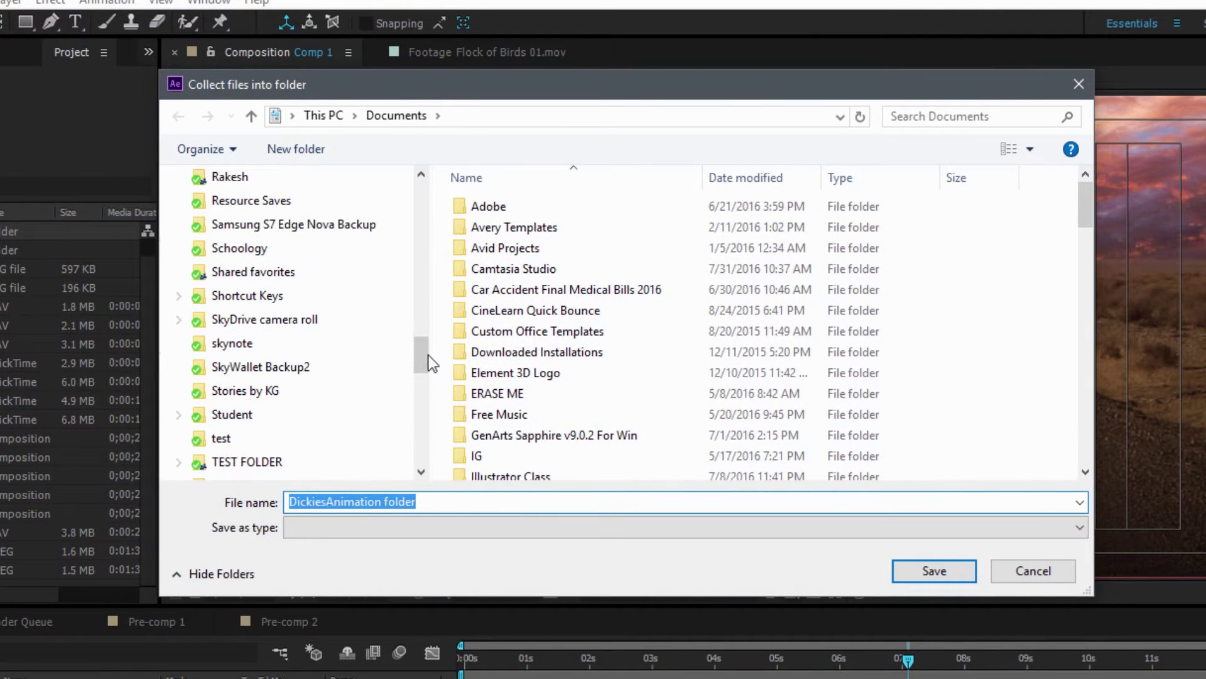
drag(427, 354, 436, 208)
click(231, 207)
click(326, 501)
drag(325, 501, 546, 508)
text(Animation)
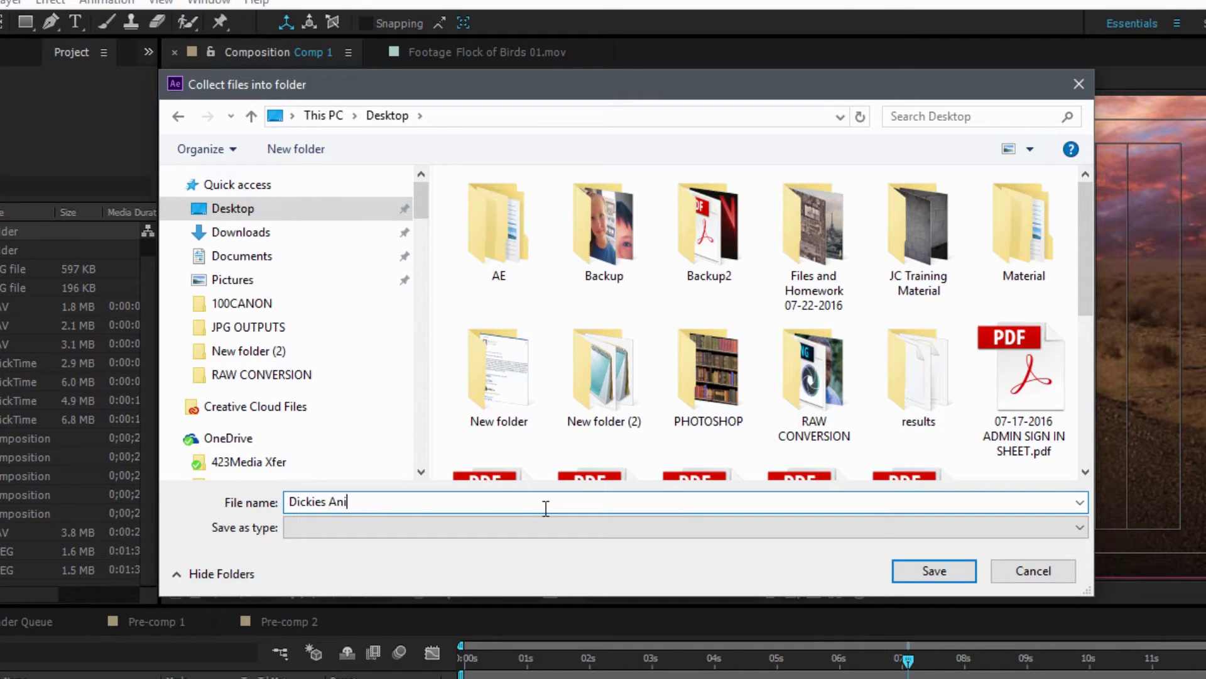
key(ctrl+a)
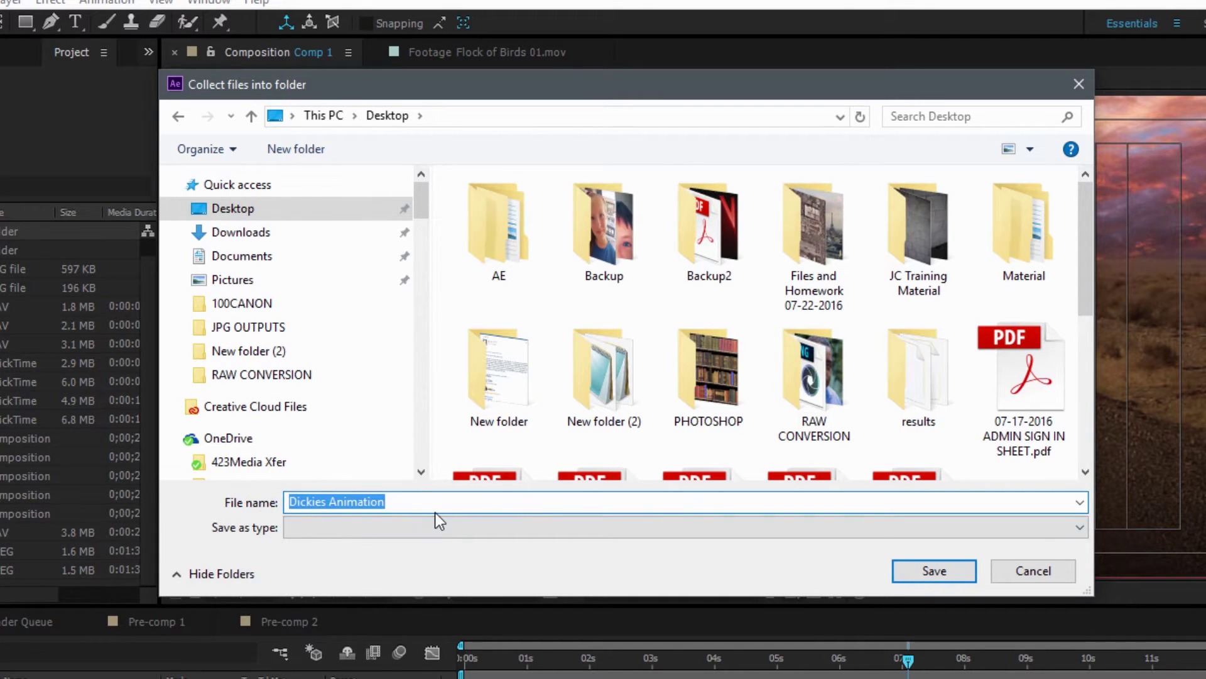
click(921, 568)
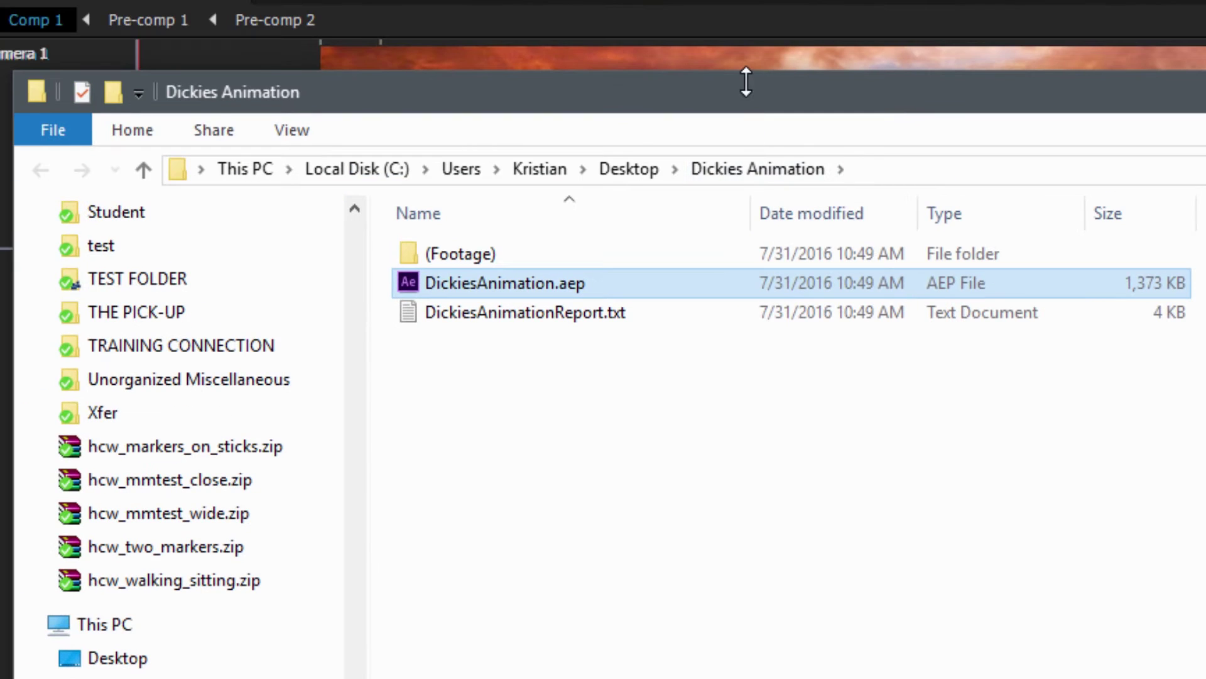
Step: Show the Dickies Animation folder's three items as large icons and select the (Footage) folder
key(ctrl+shift+2)
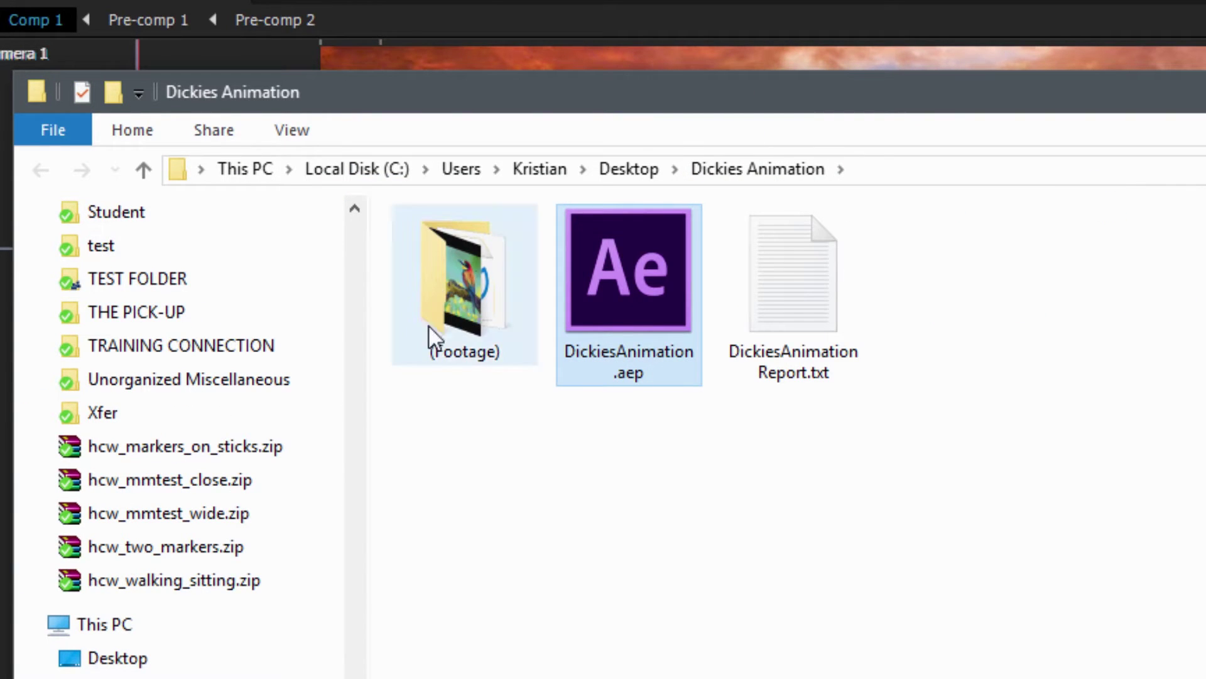
mouse_move(465, 345)
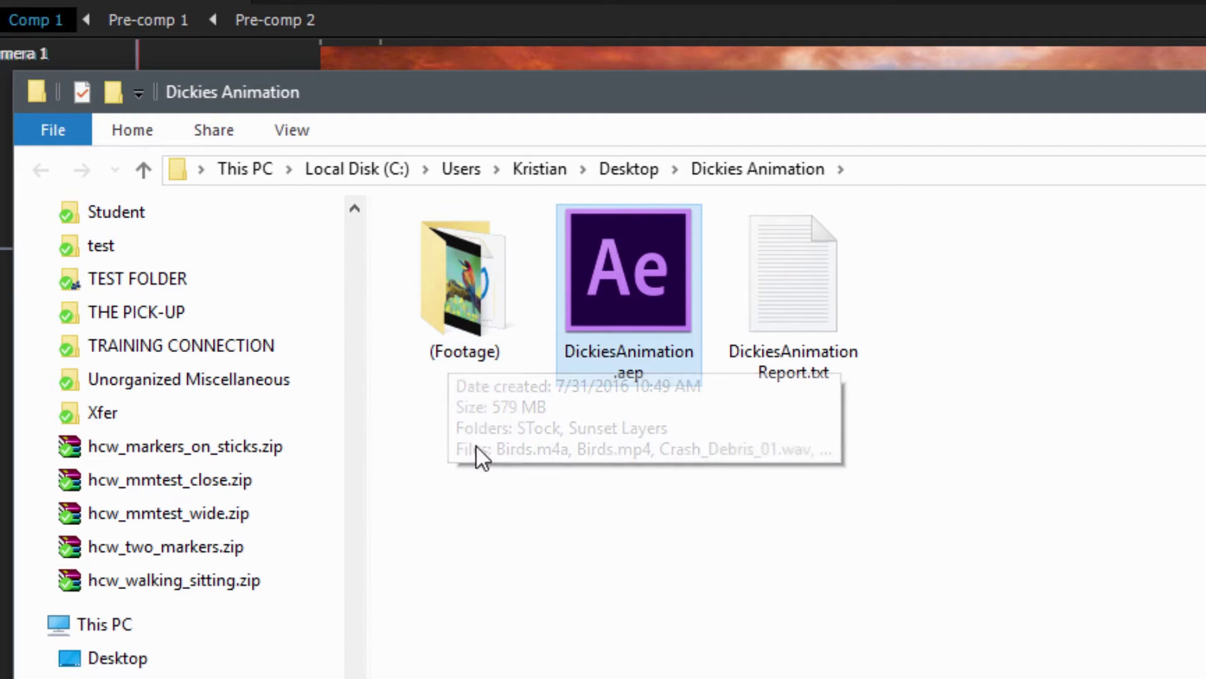
drag(399, 444, 785, 283)
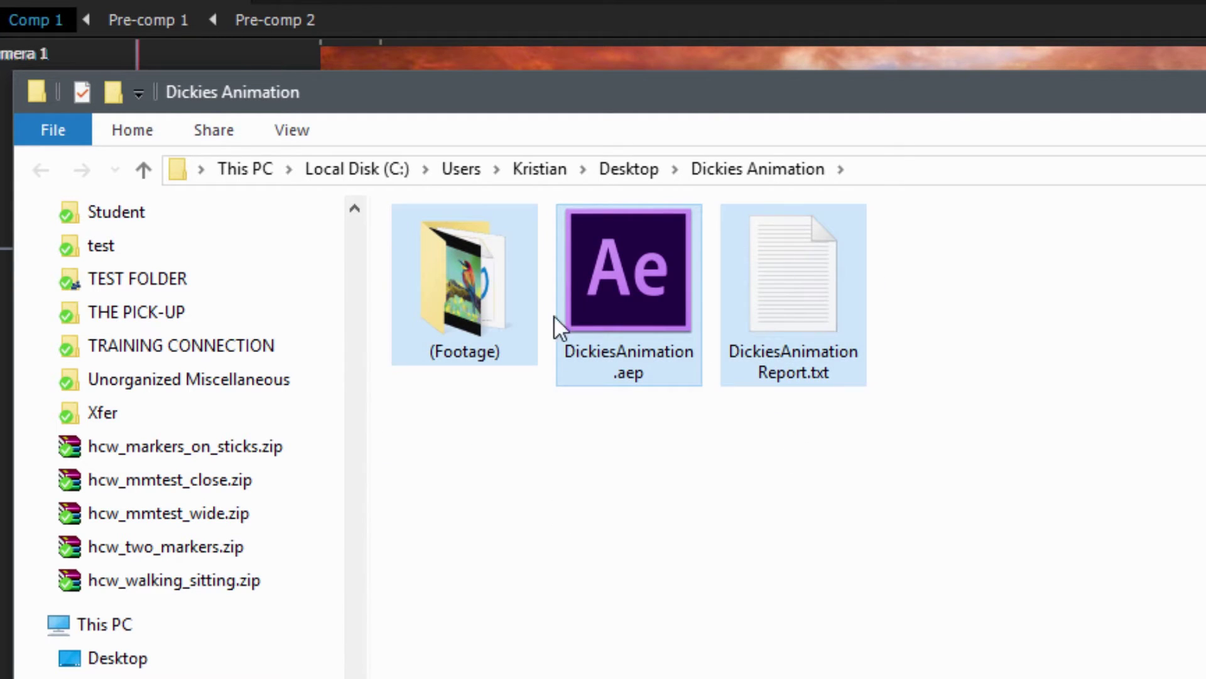
click(750, 561)
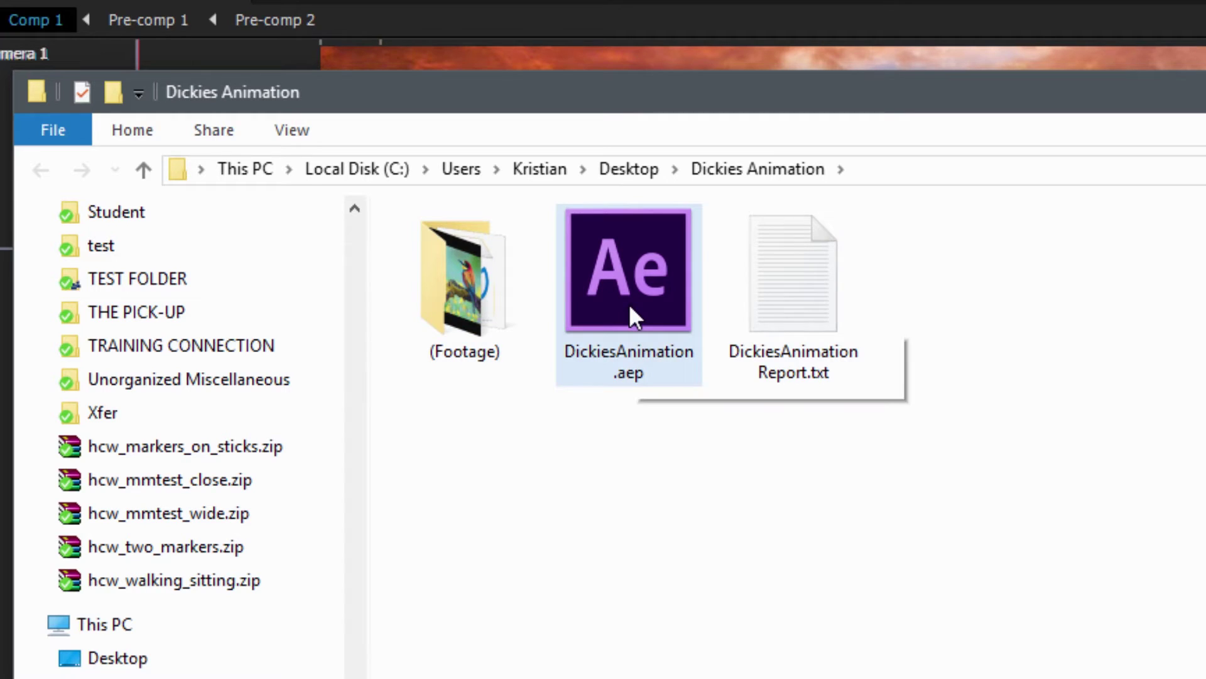
mouse_move(628, 303)
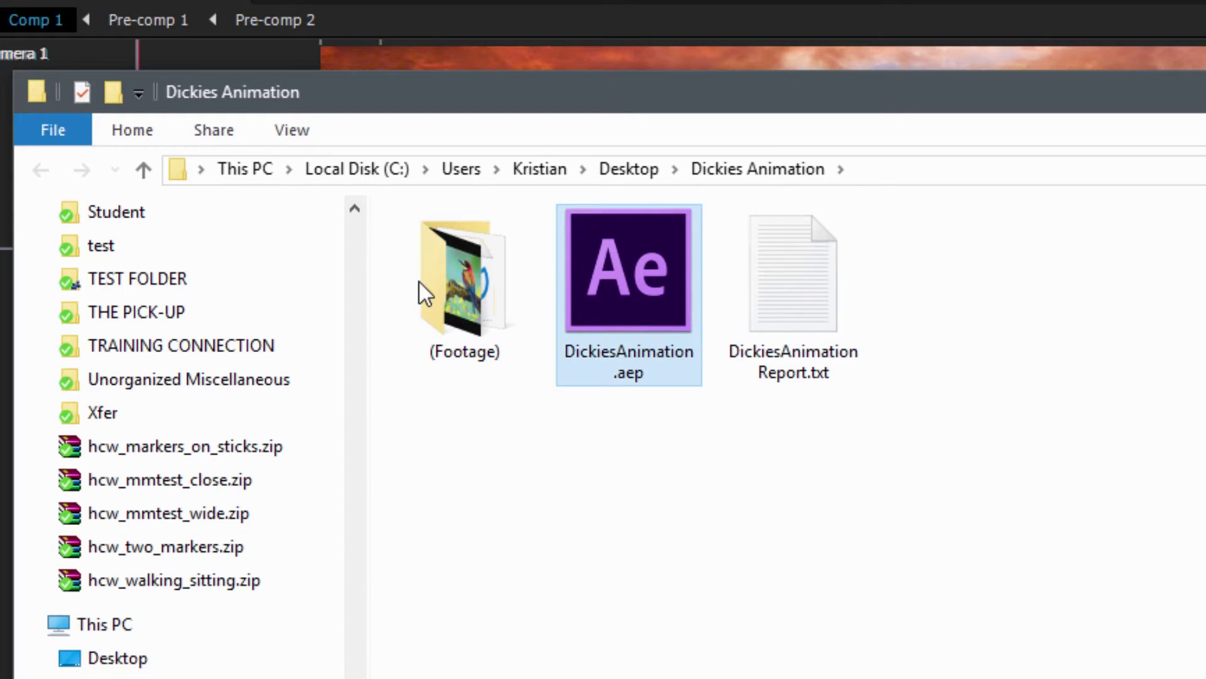
click(462, 284)
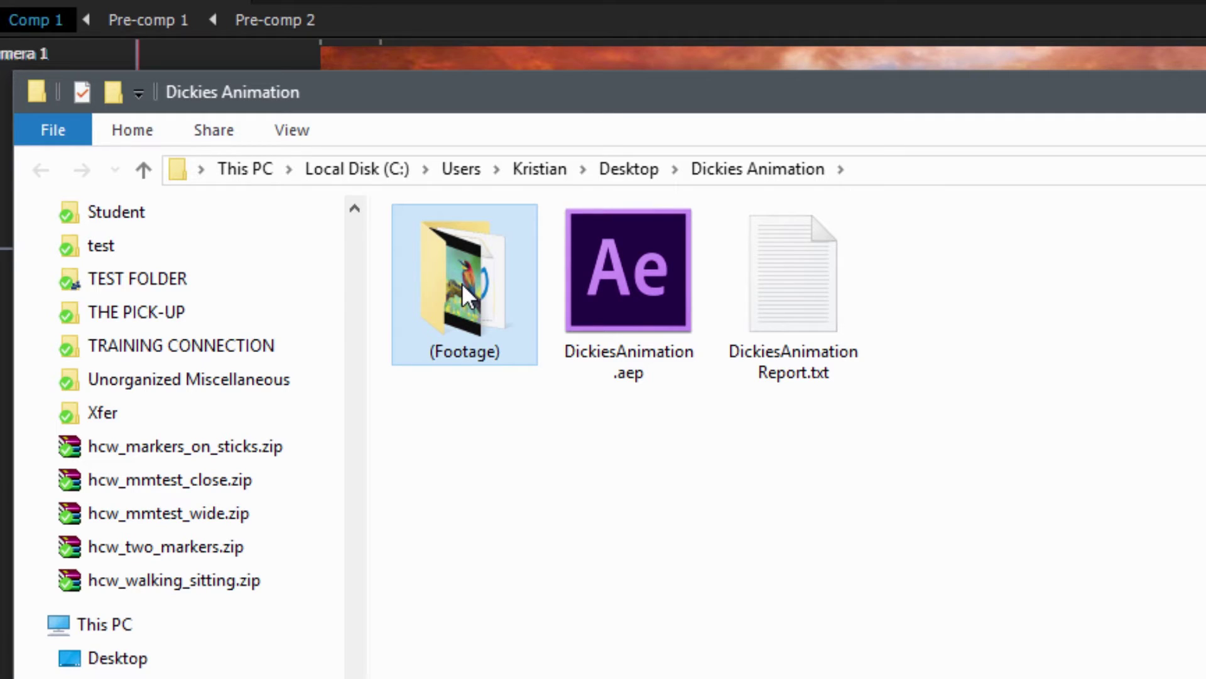
Step: Preview DickiesAnimationReport.txt in File Explorer, then open it in Notepad
mouse_move(583, 275)
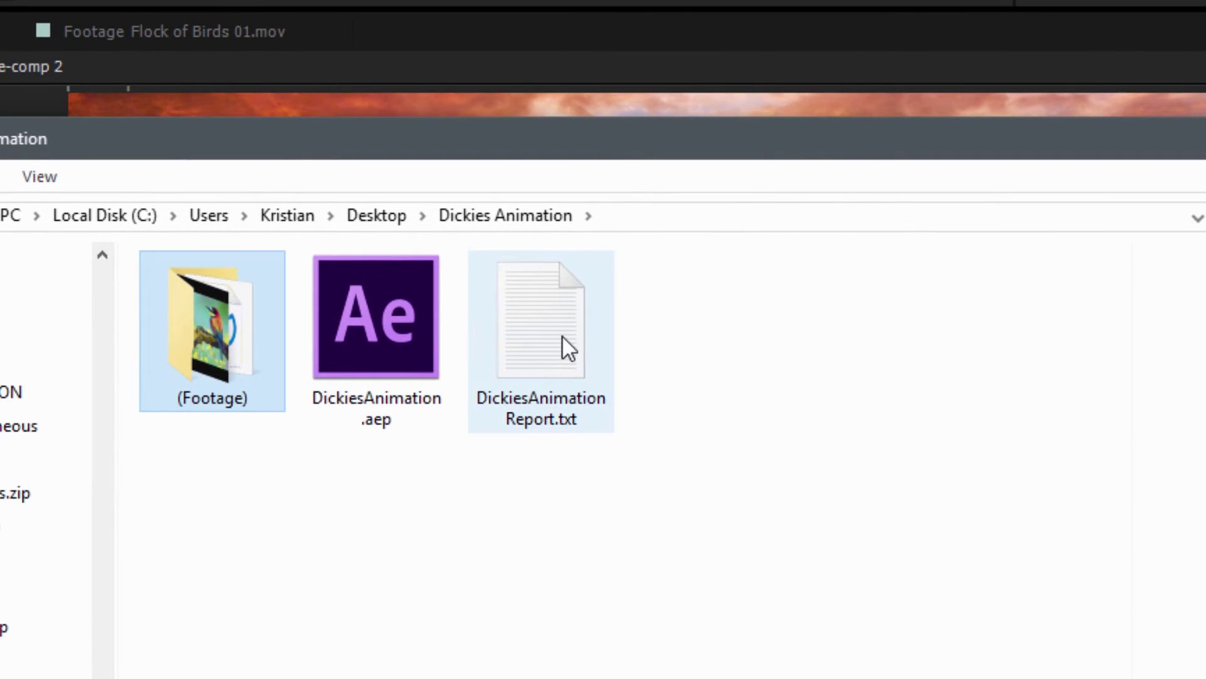
click(563, 339)
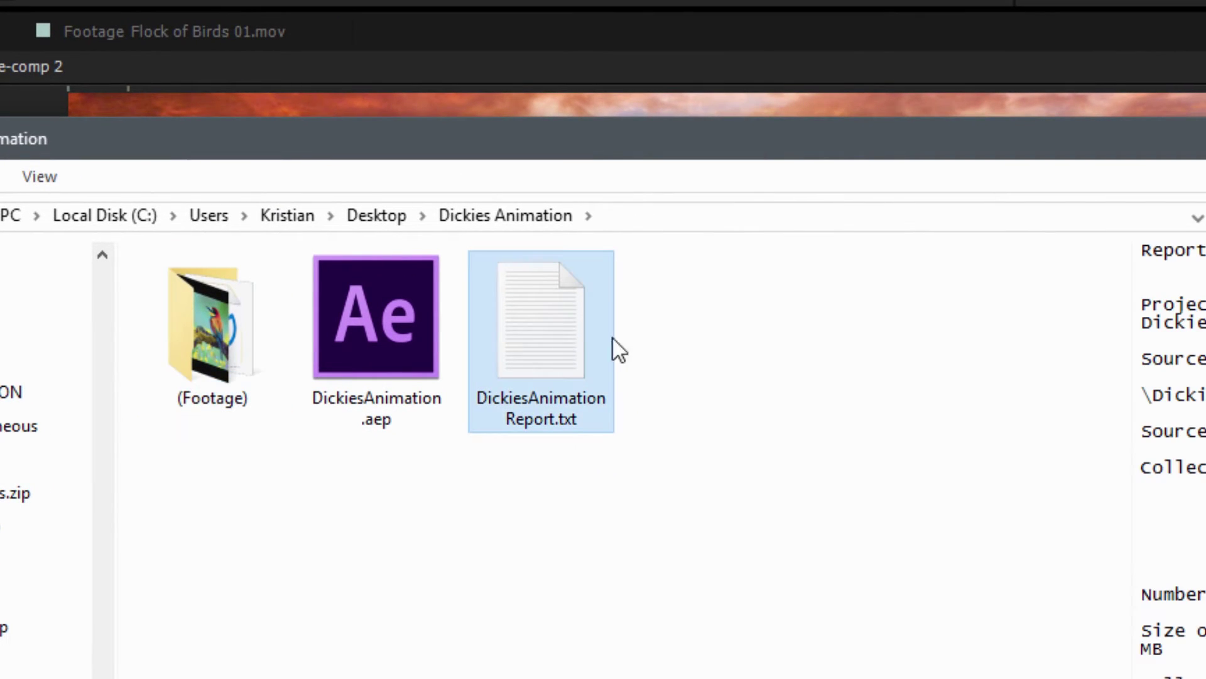
double_click(522, 314)
Step: Reposition the Notepad report window and scroll to the Flock of Birds clips and Birds.m4a
drag(1094, 51, 413, 9)
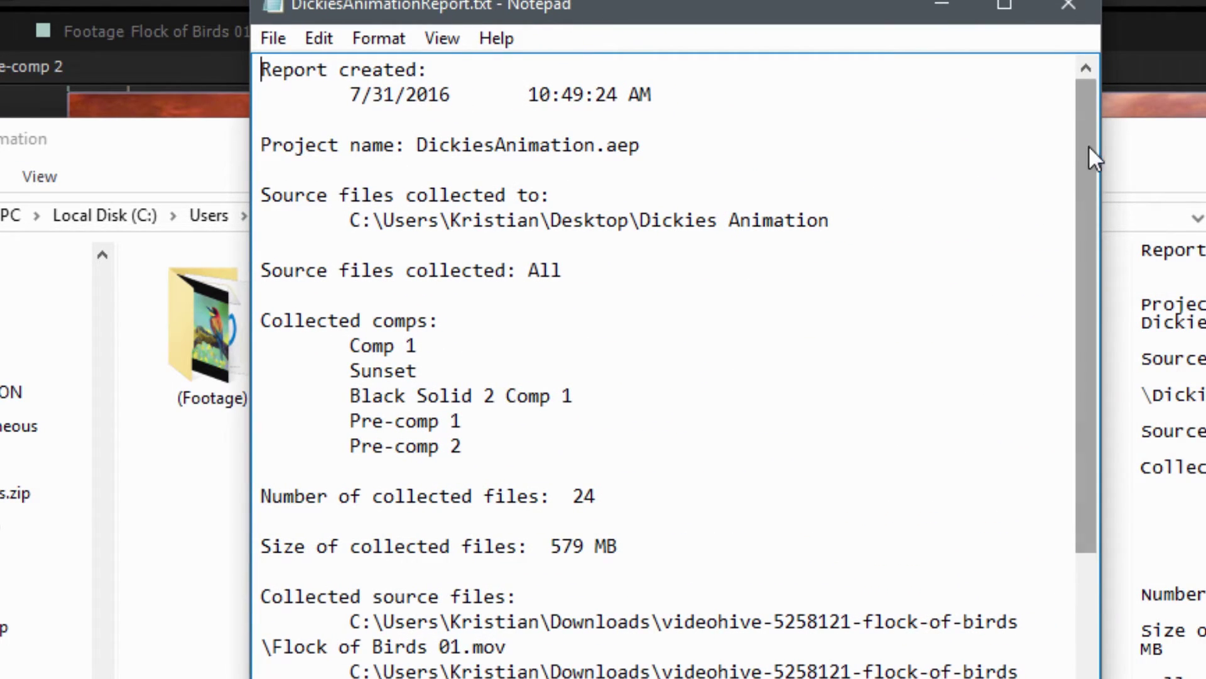
drag(1089, 146, 967, 89)
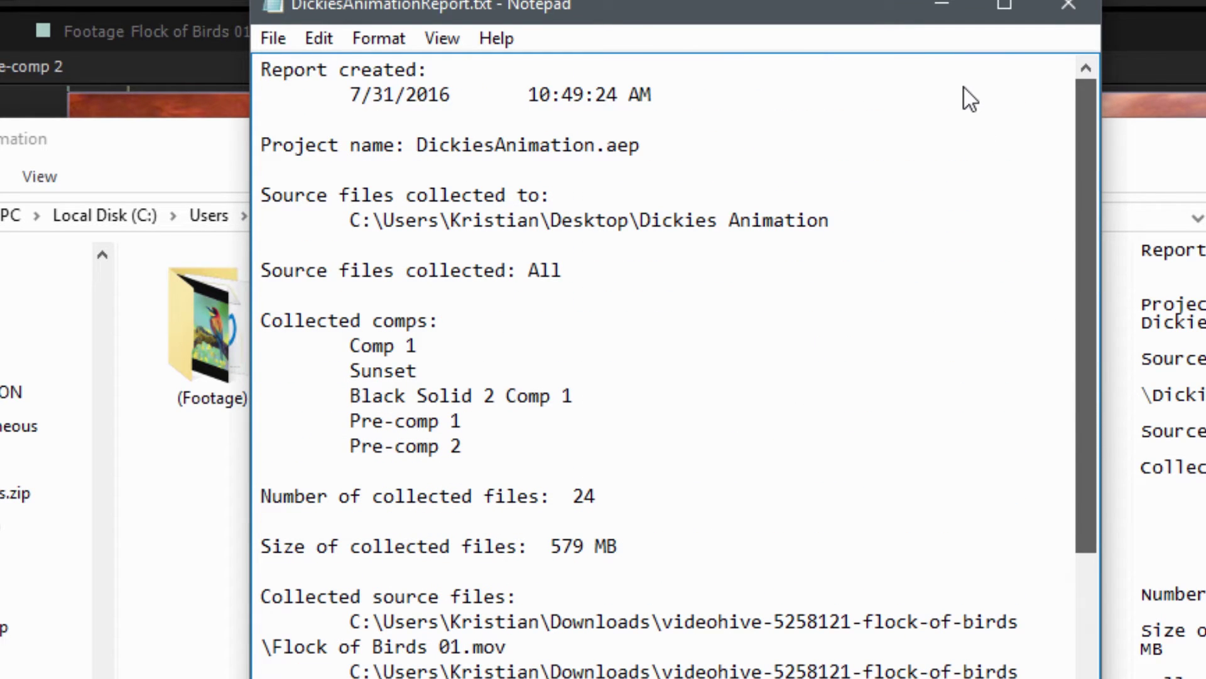
drag(837, 9, 762, 42)
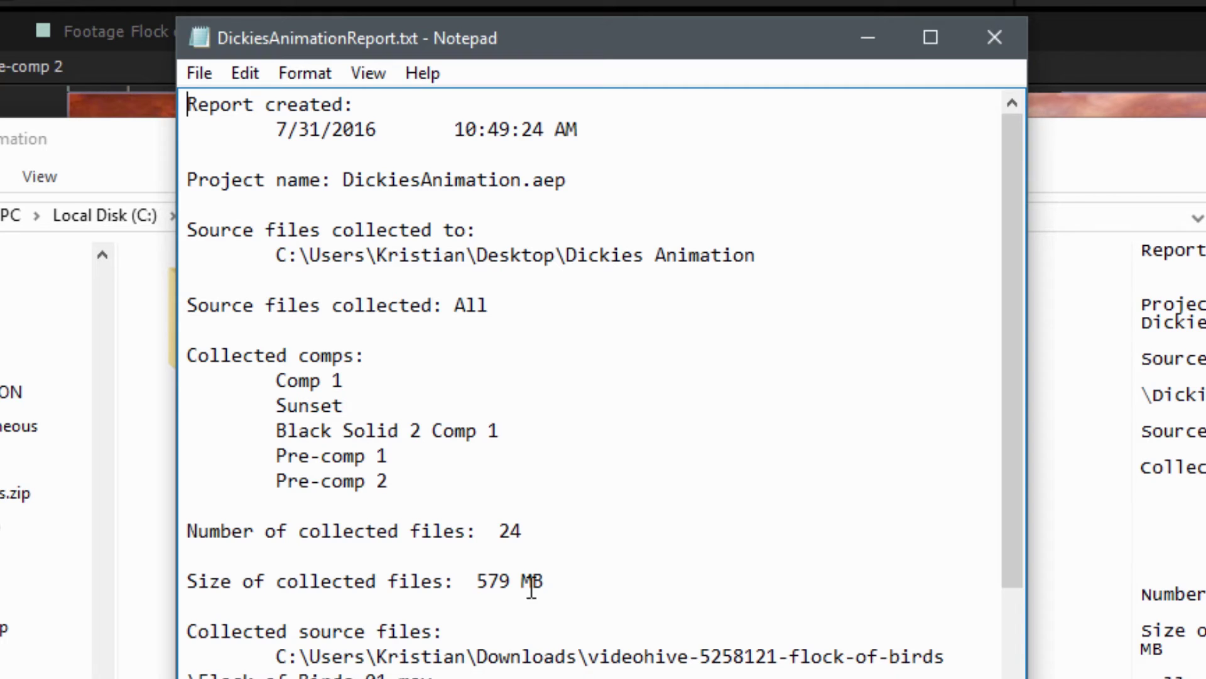
scroll(533, 577, down, 2)
Step: Scroll to the Serifa Std font dependency, highlight the Text Layer lines, then close Notepad
scroll(533, 577, down, 7)
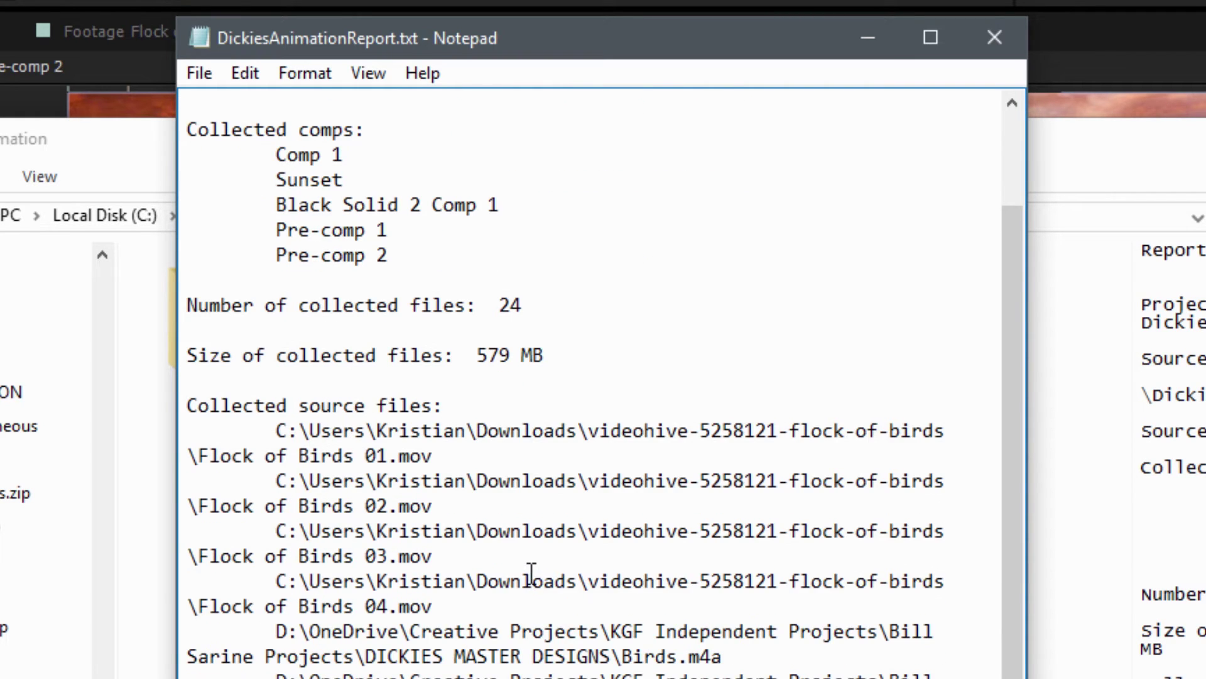
scroll(340, 463, down, 12)
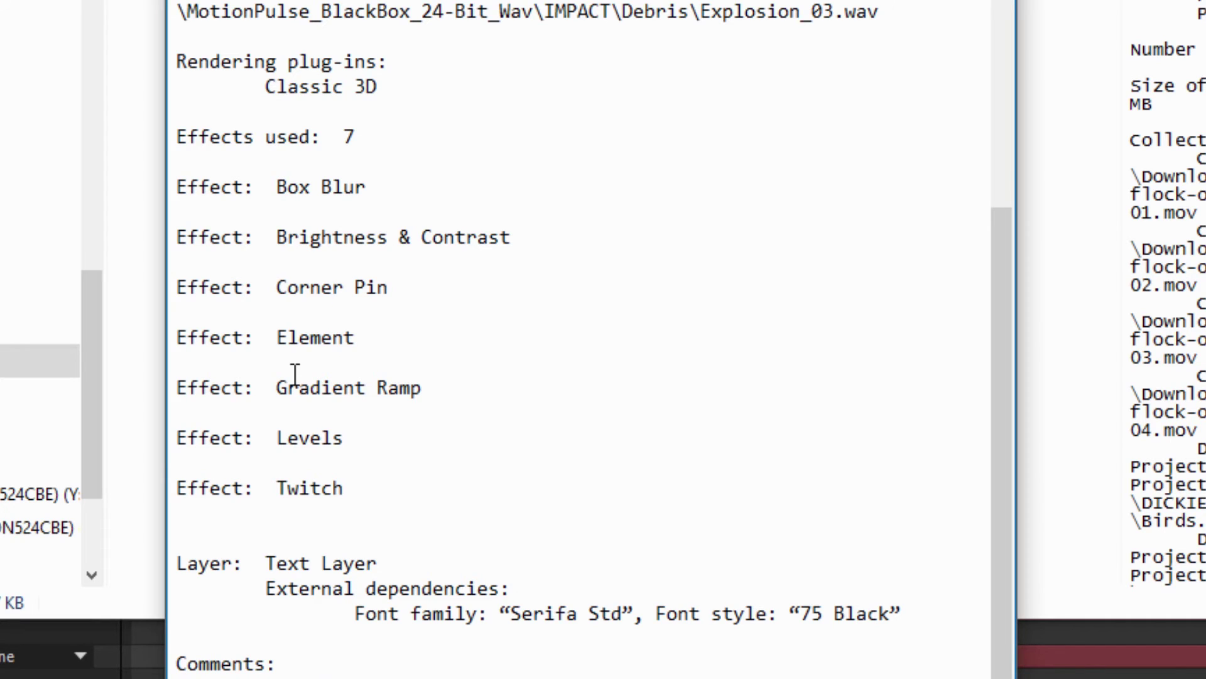
drag(187, 563, 937, 606)
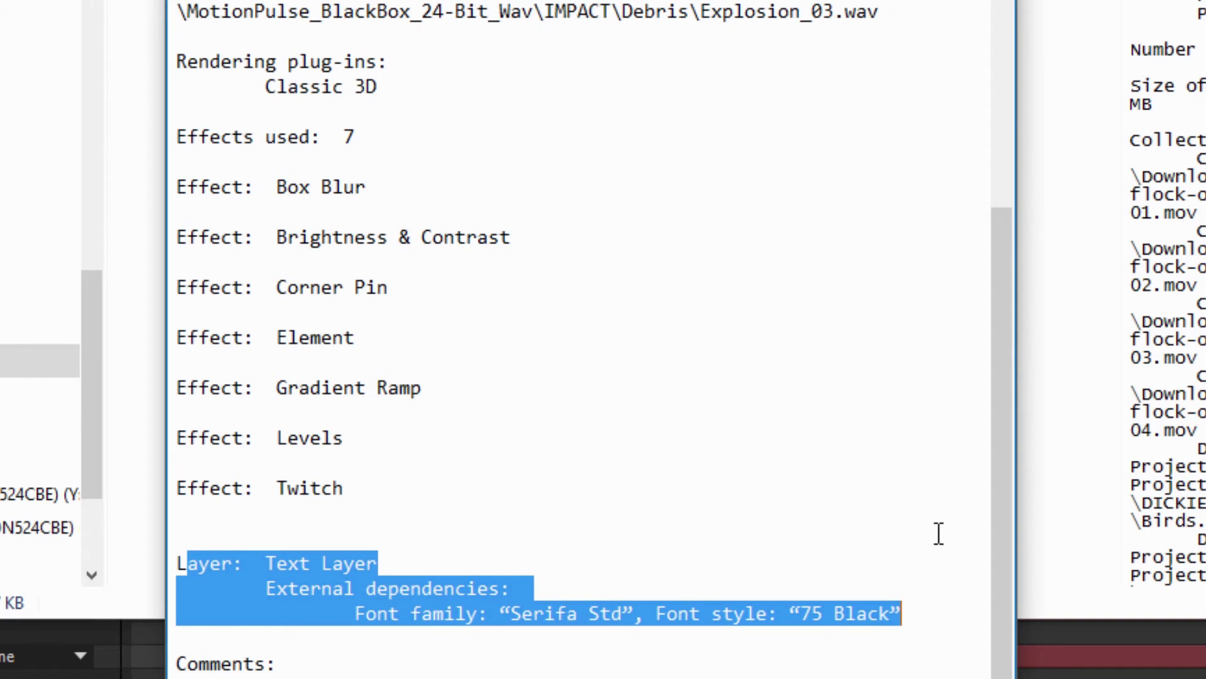
click(637, 551)
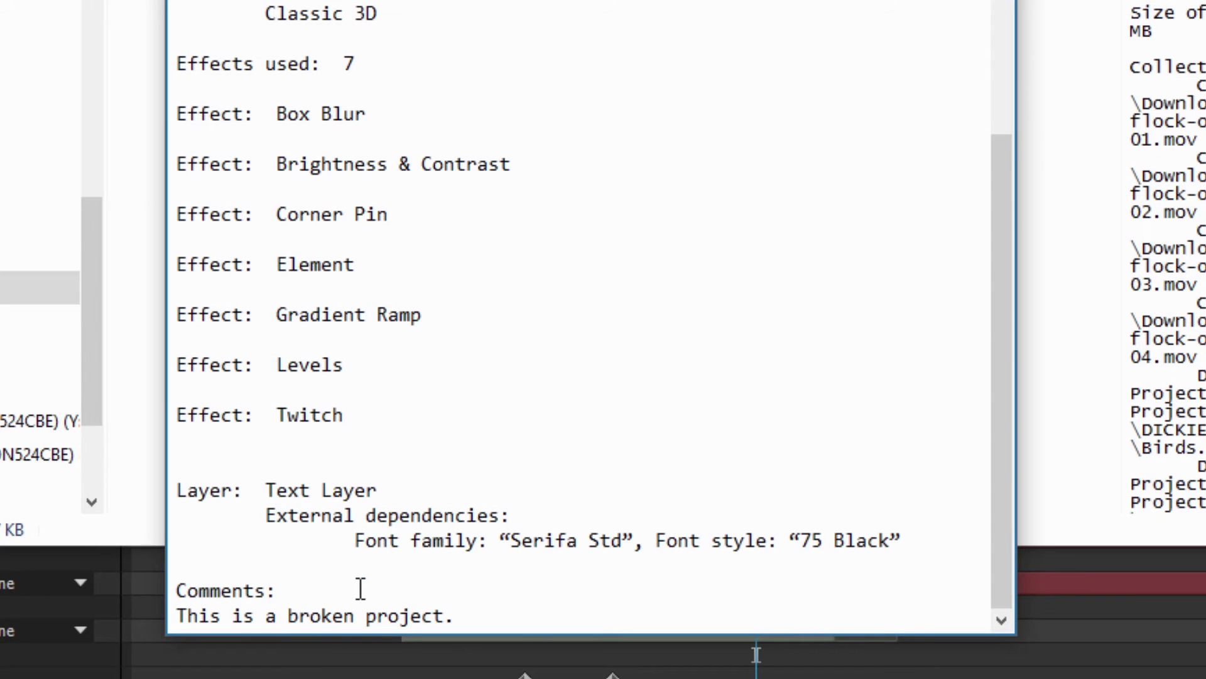
key(alt+F4)
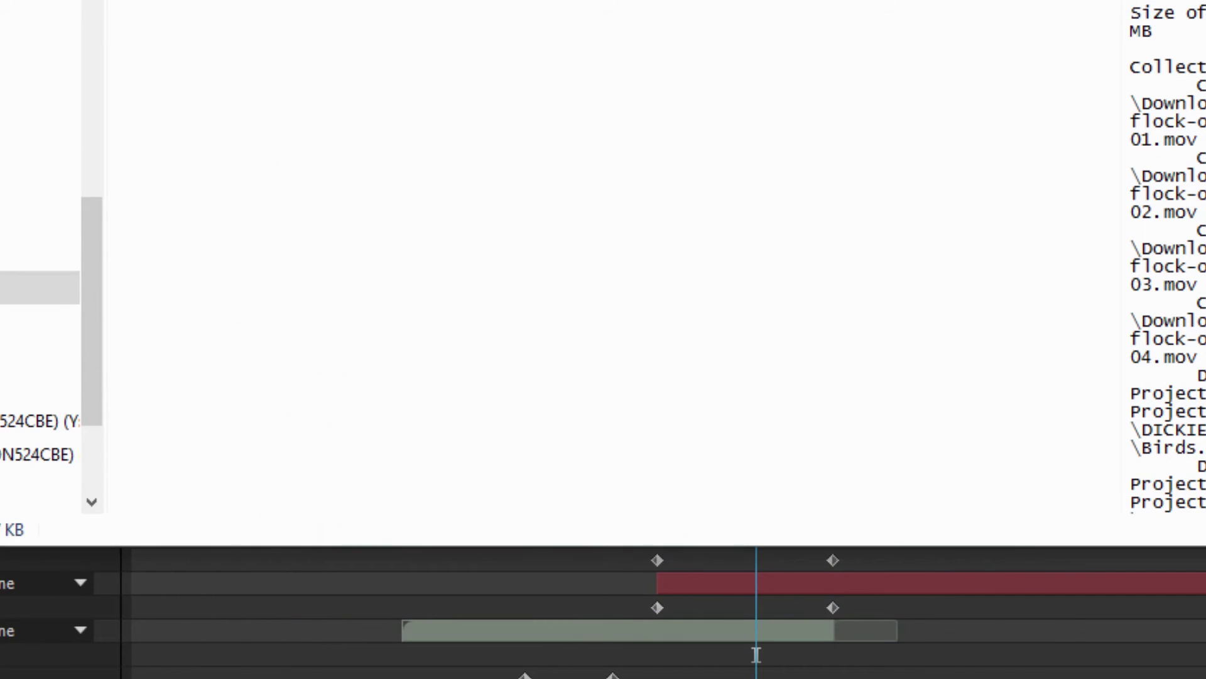